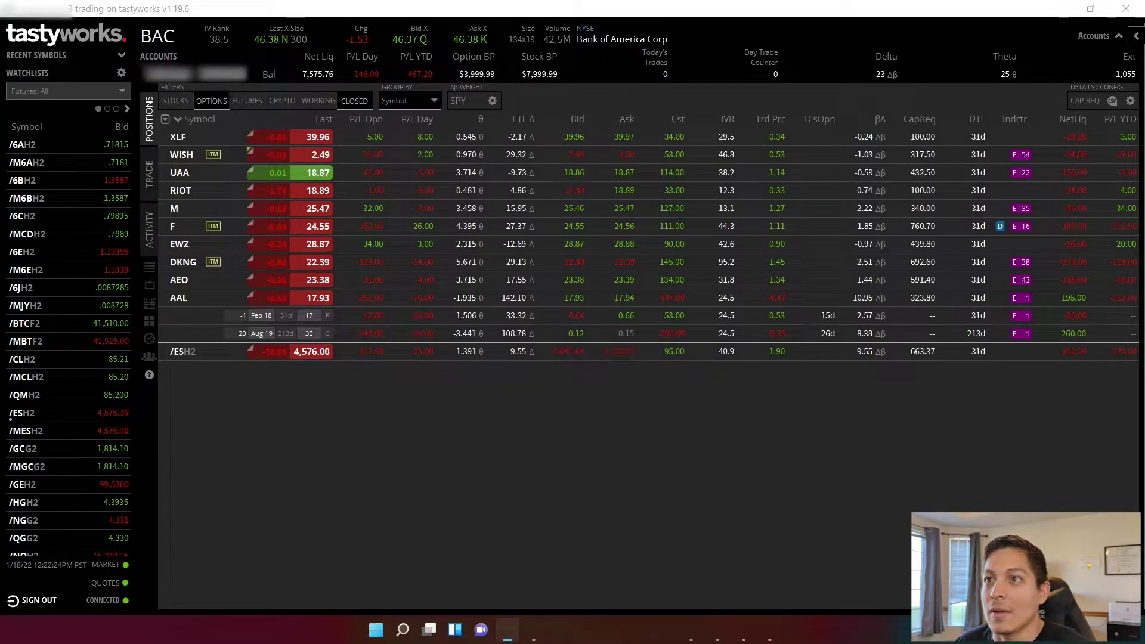
Maximize the Edge window and show the S&P 500 chart over the past year
key("alt+Tab")
left_click_drag(306, 301, 325, 290)
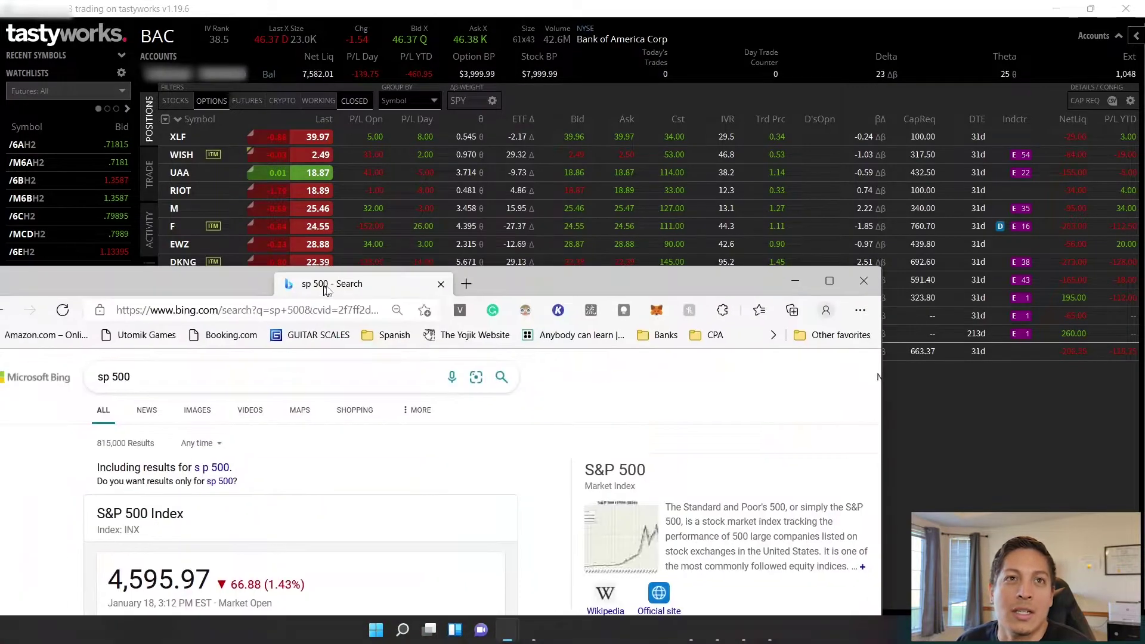
double_click(325, 291)
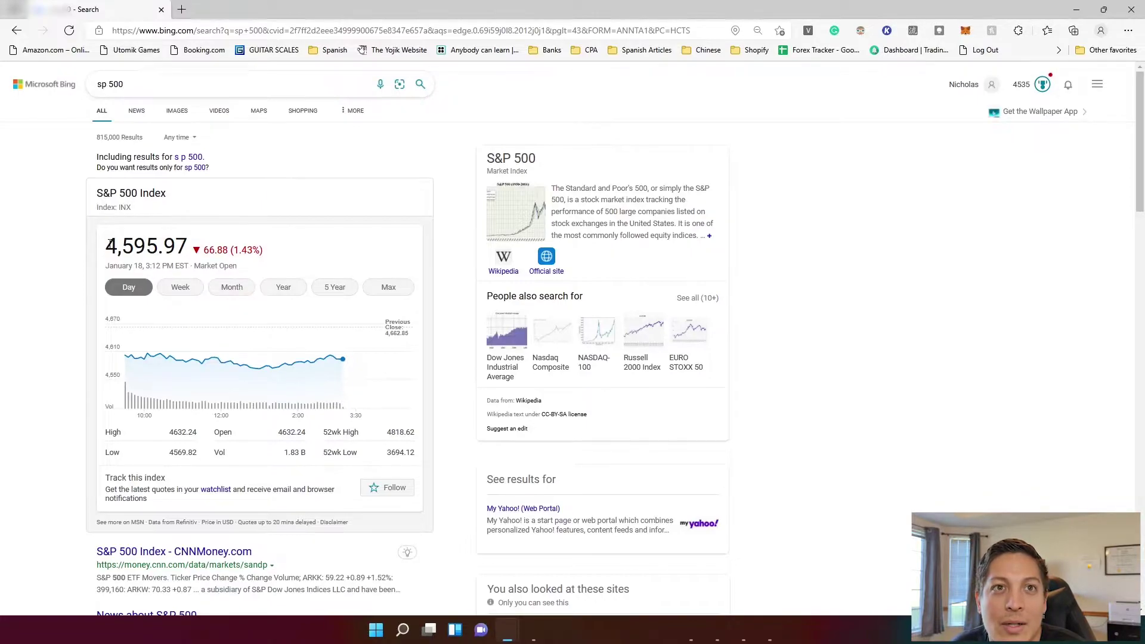
left_click(286, 289)
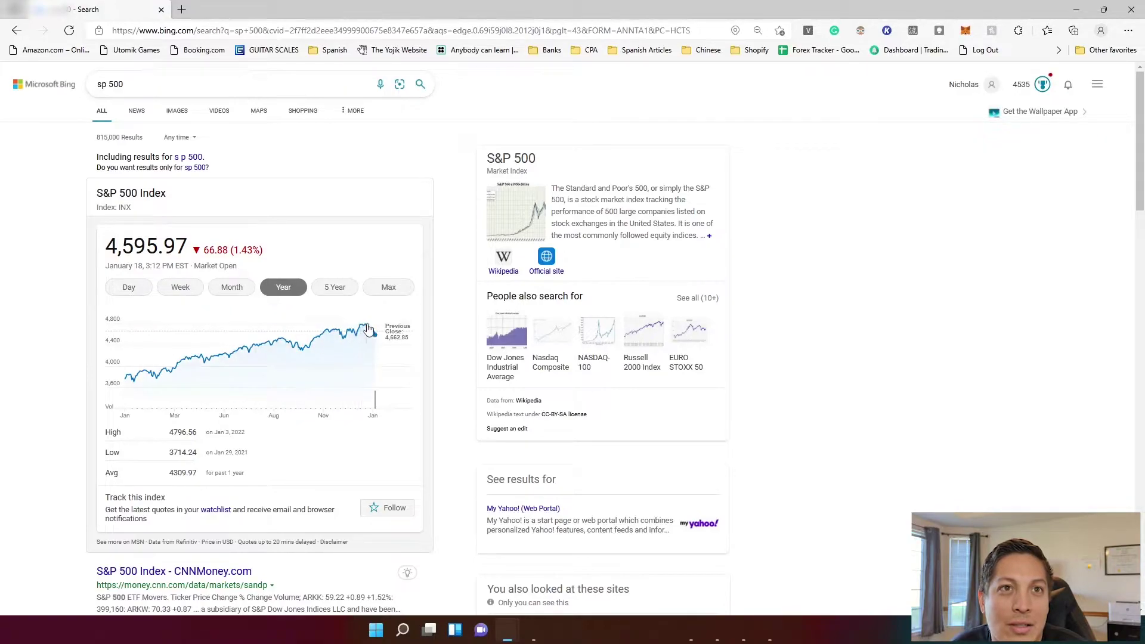
mouse_move(364, 332)
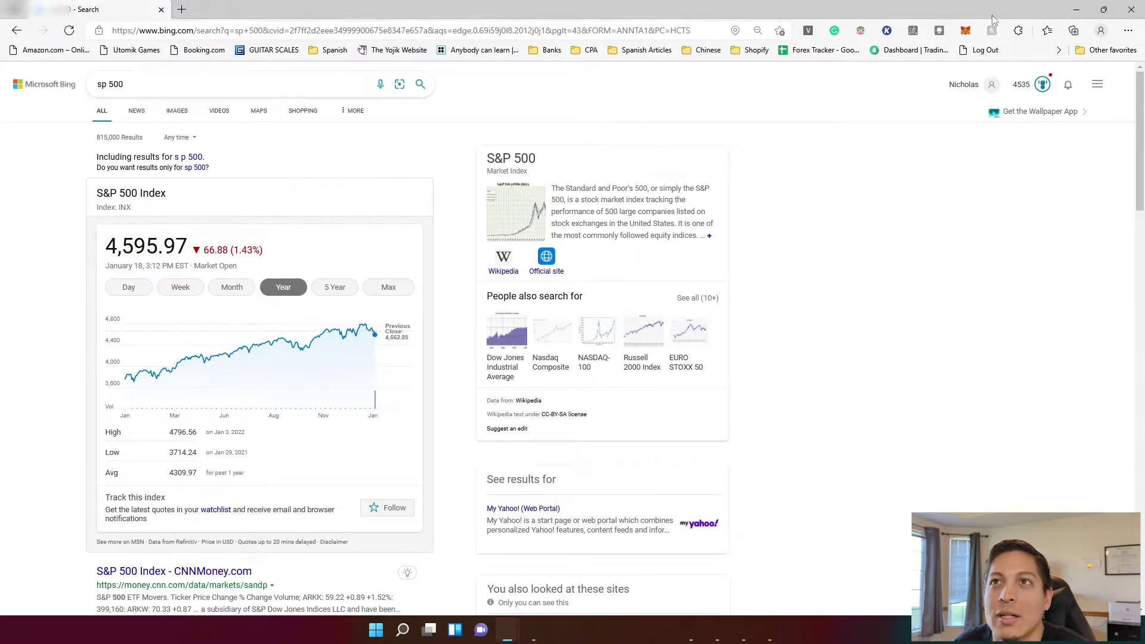
Minimize the browser and load the VIX quote in tastyworks
left_click(1077, 9)
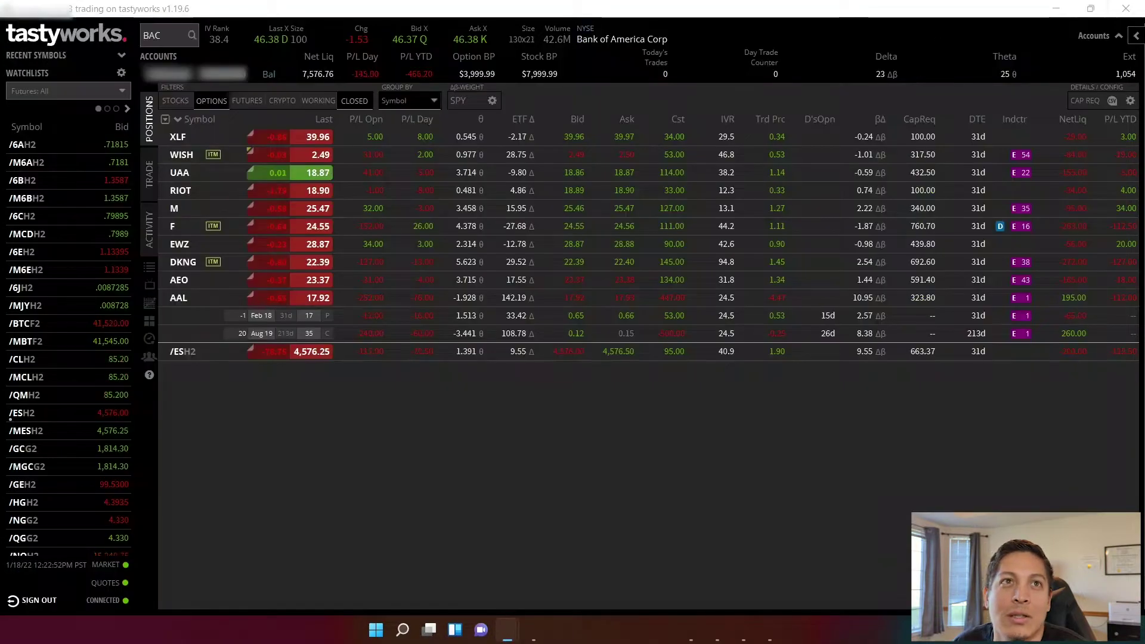
left_click(163, 36)
type("VIX")
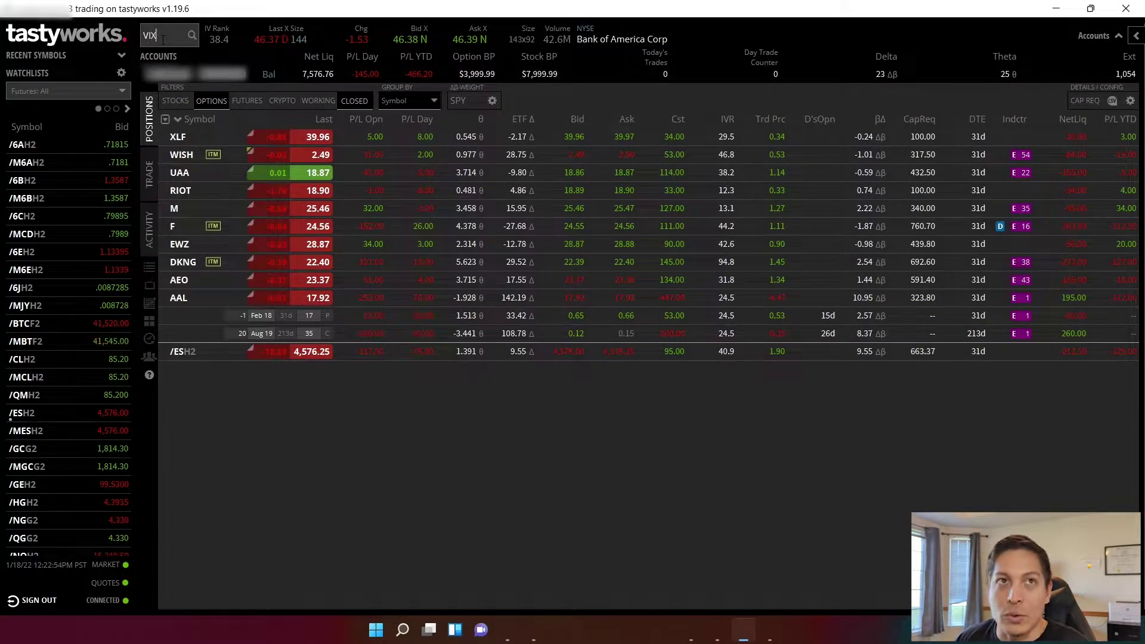
left_click(180, 65)
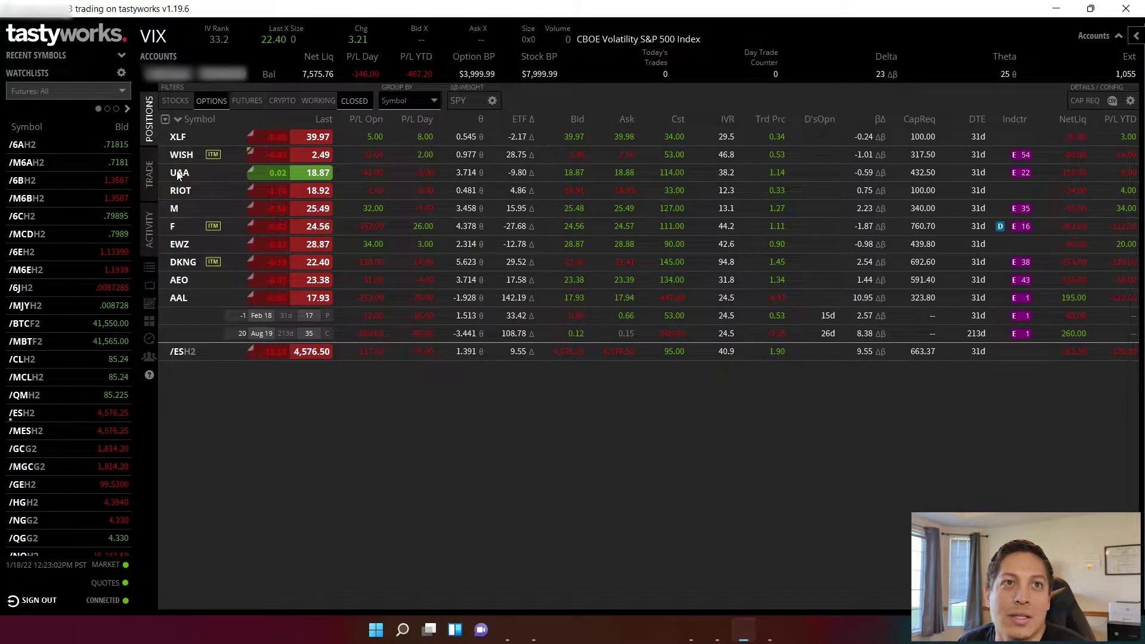
Collapse the AAL position's option legs so American Airlines is quoted
left_click(201, 298)
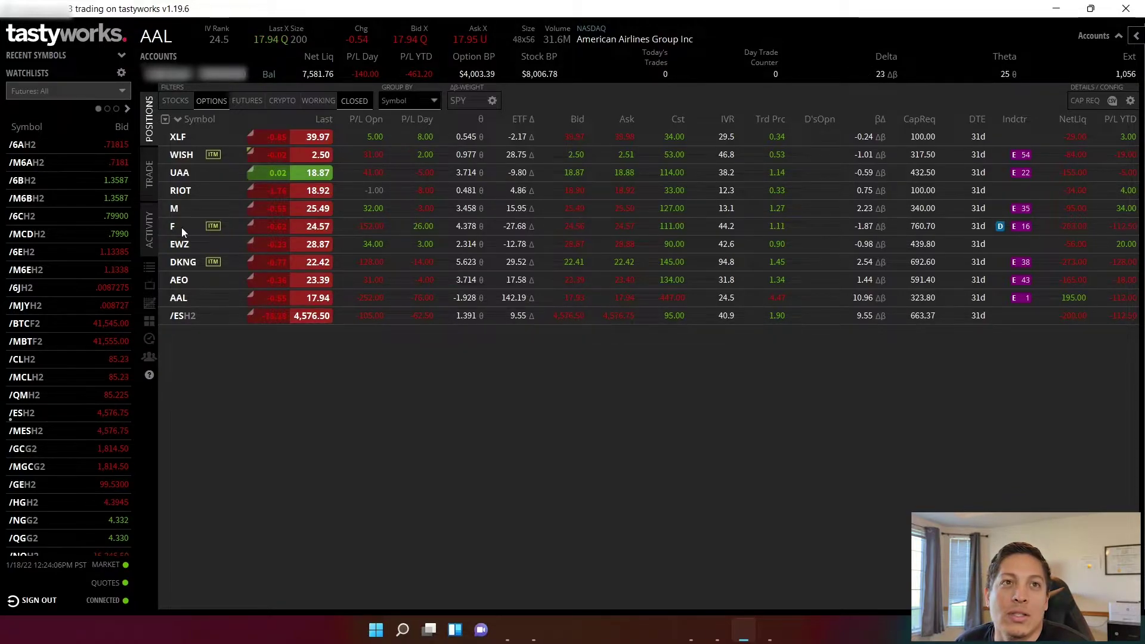
Expand the M, DKNG, EWZ and F positions to review their option legs
left_click(180, 208)
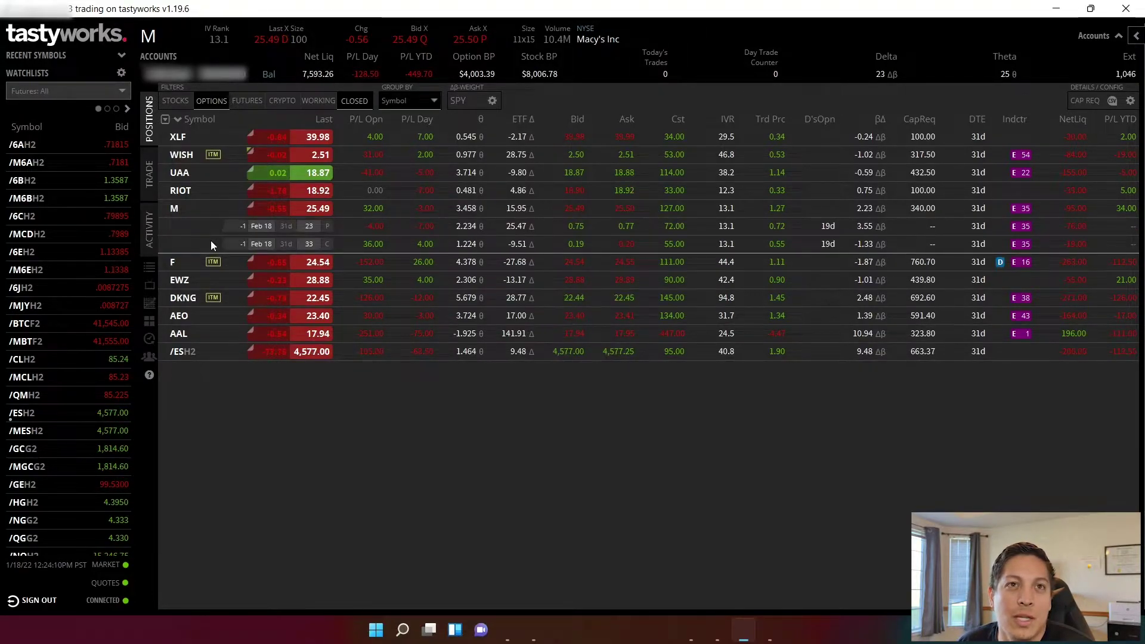
left_click(180, 209)
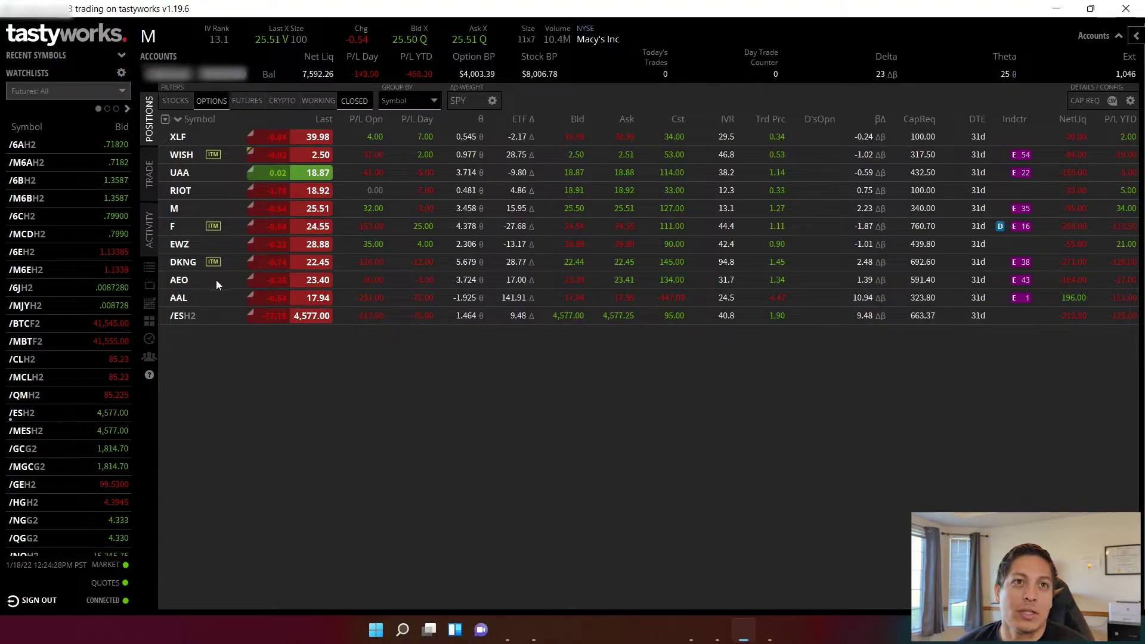
left_click(196, 261)
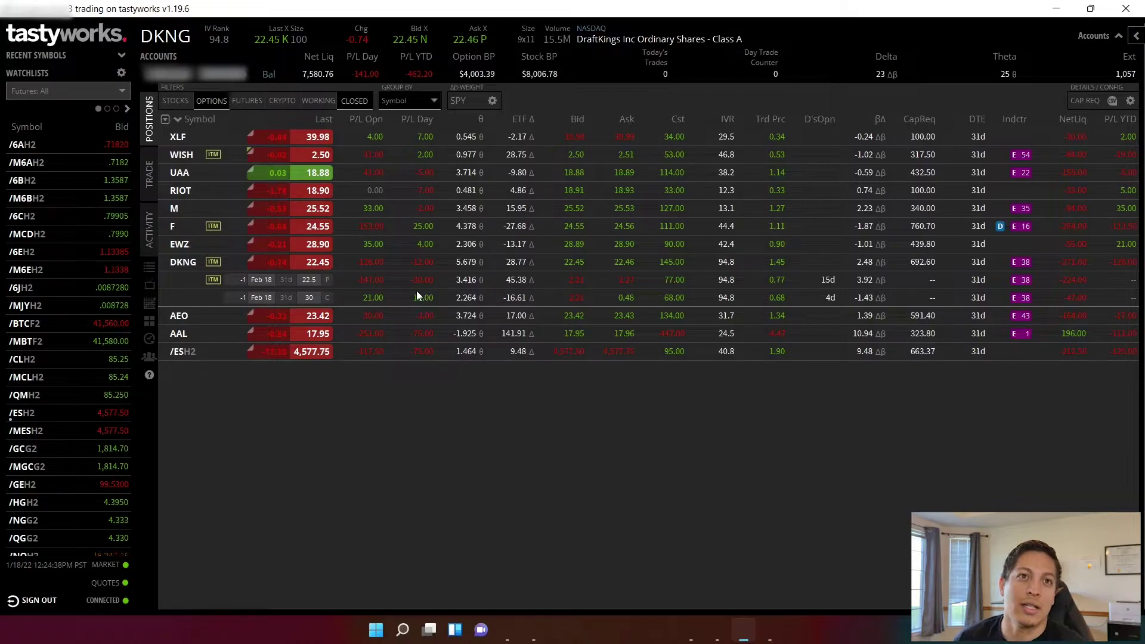
left_click(209, 248)
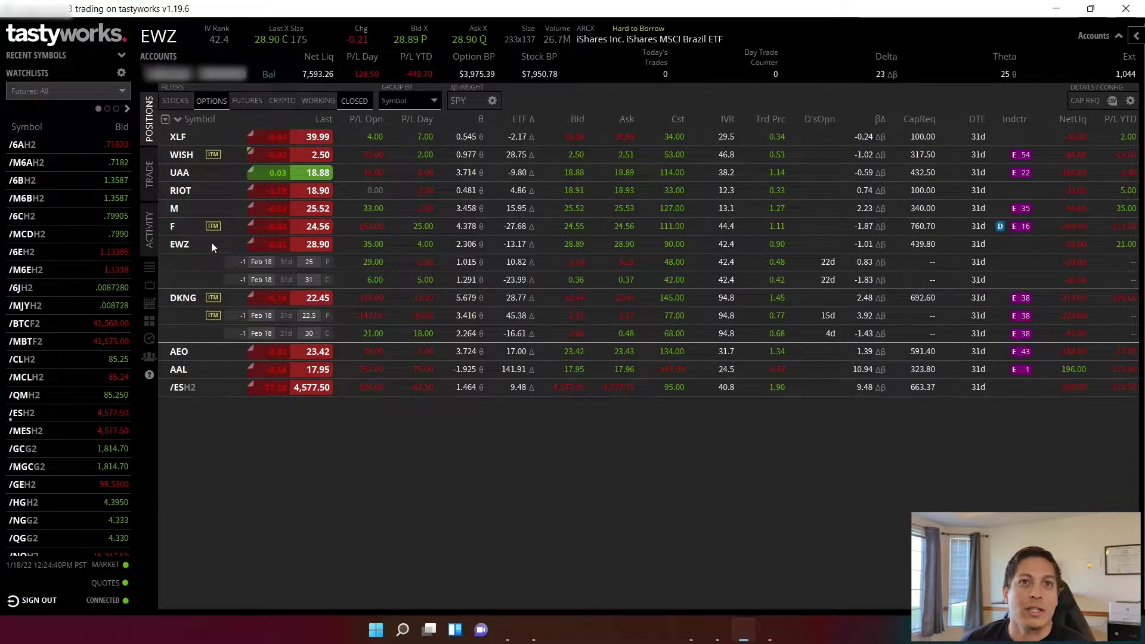
left_click(183, 224)
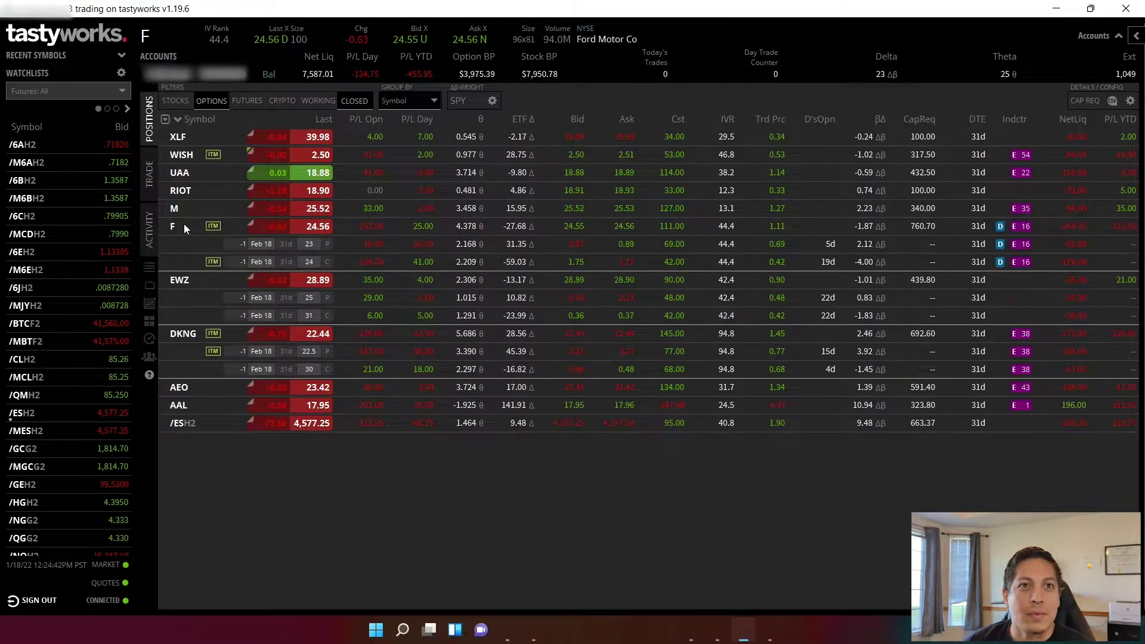
left_click(187, 211)
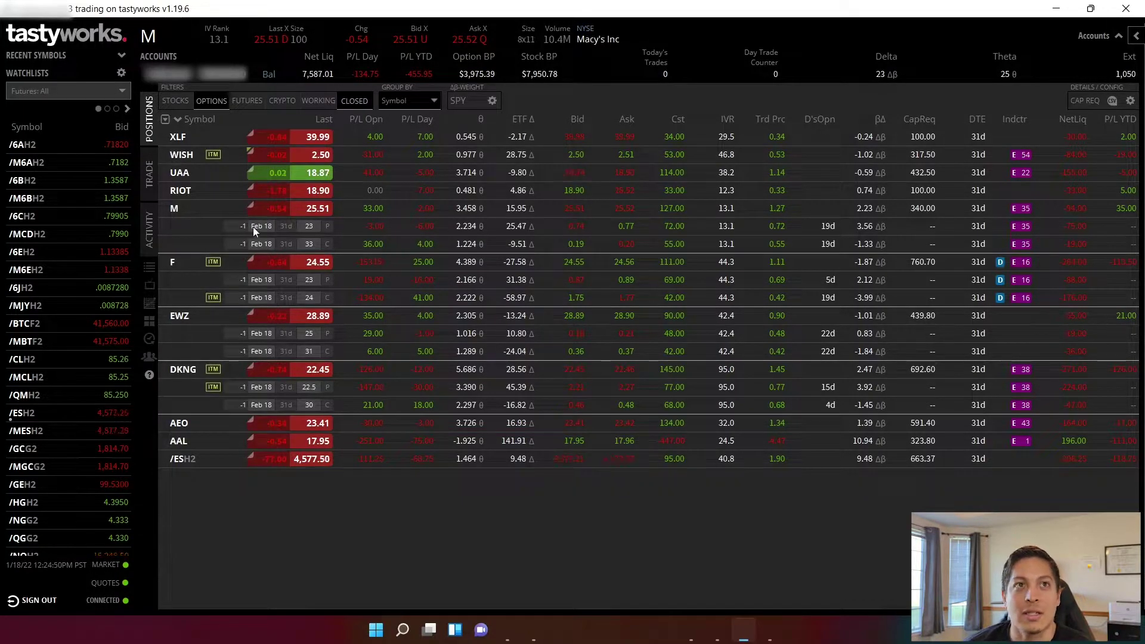
Collapse the M, F, EWZ and DKNG position legs again
left_click(191, 208)
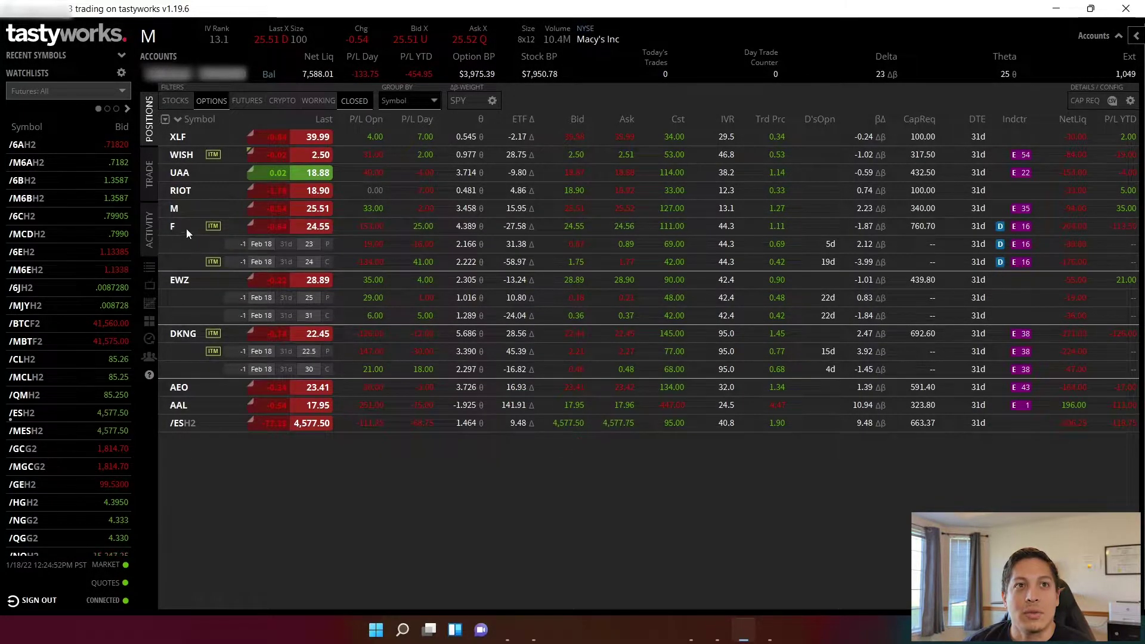
left_click(186, 227)
left_click(192, 246)
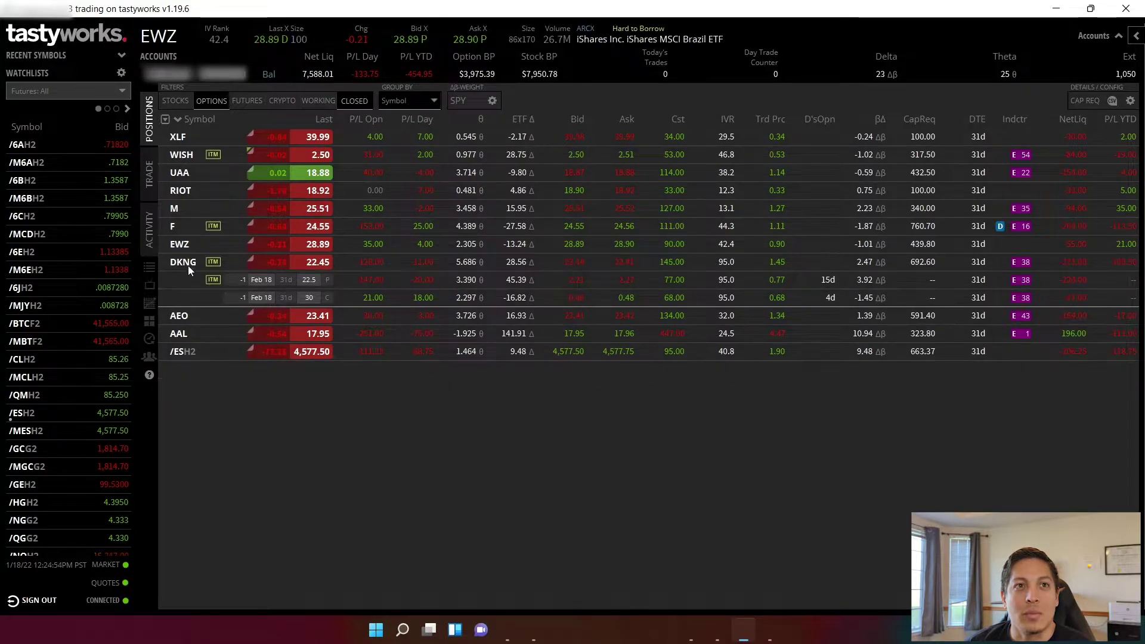
left_click(188, 266)
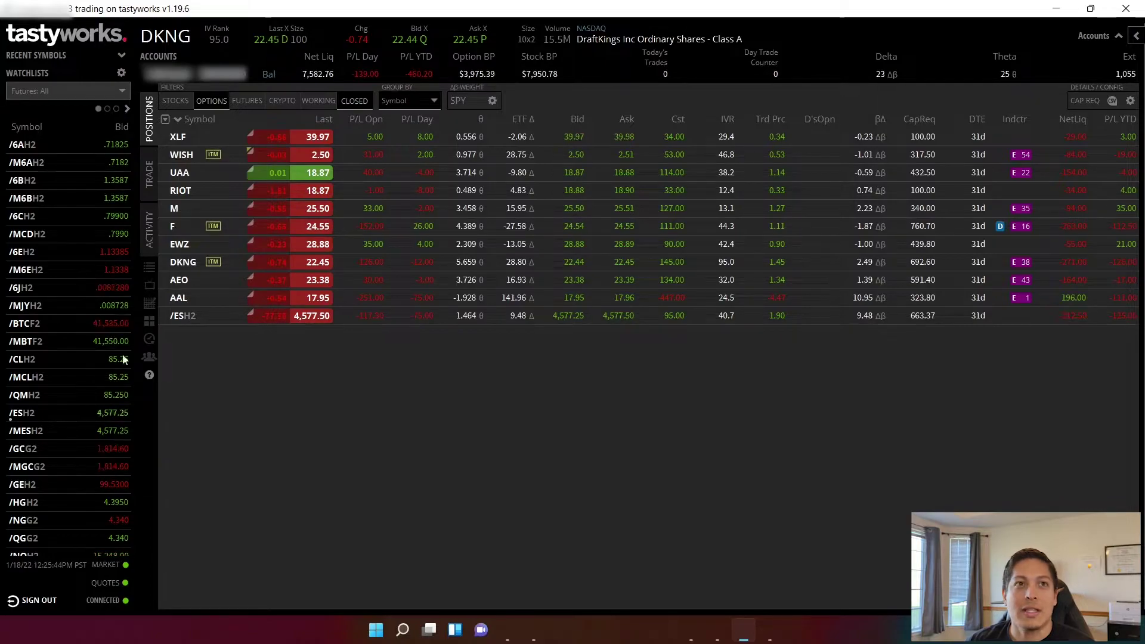
Search BAC and load the Bank of America common stock quote
left_click(160, 31)
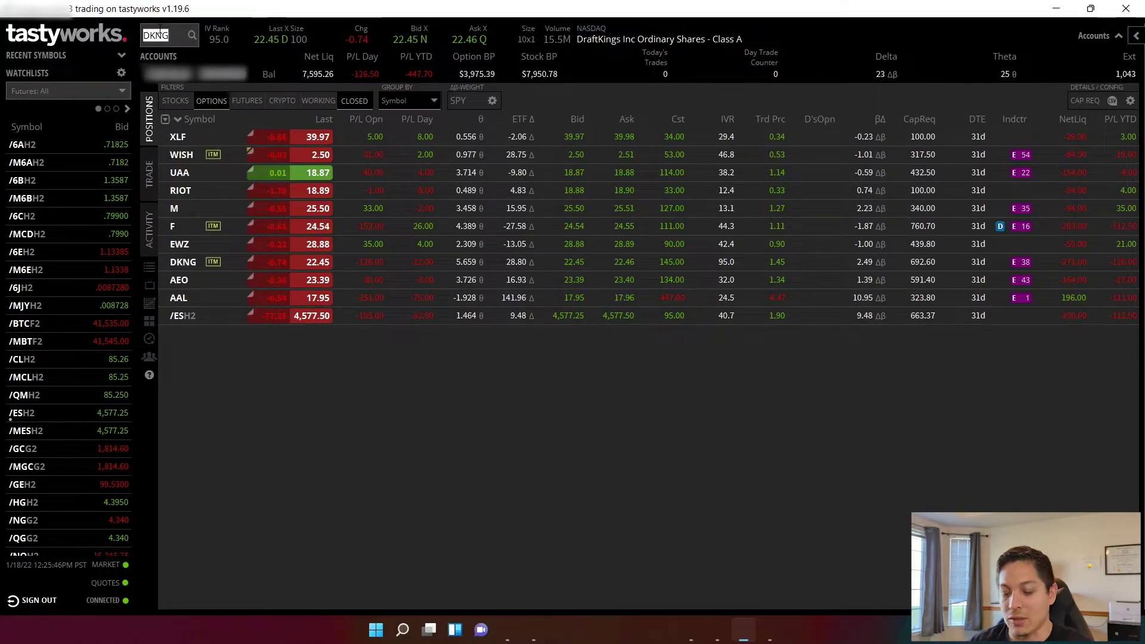
type("BAC")
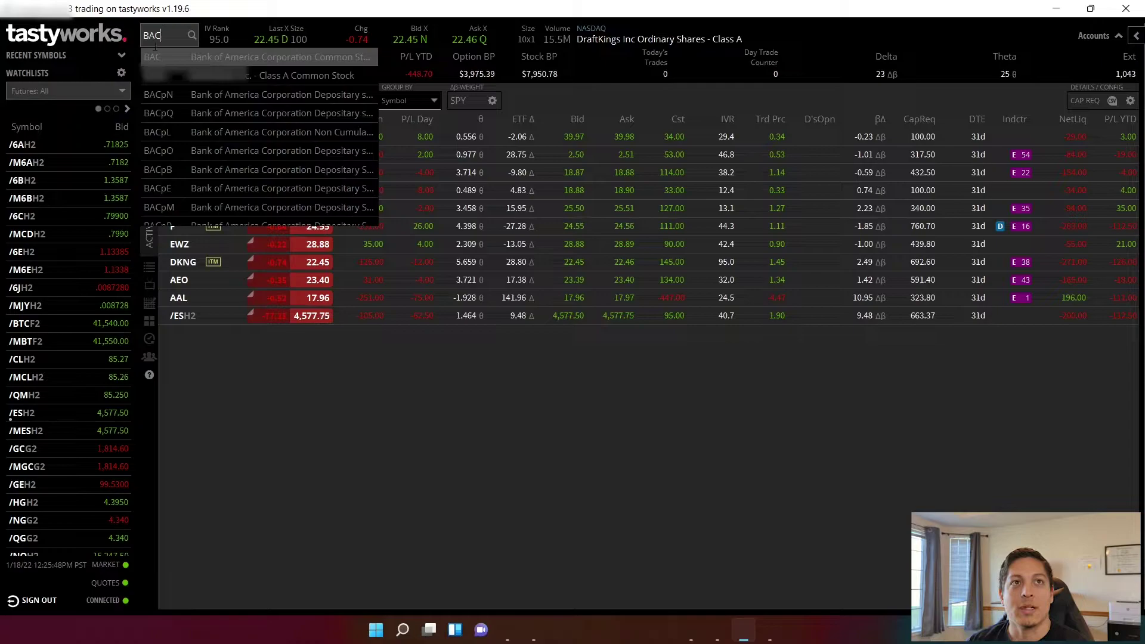
left_click(153, 50)
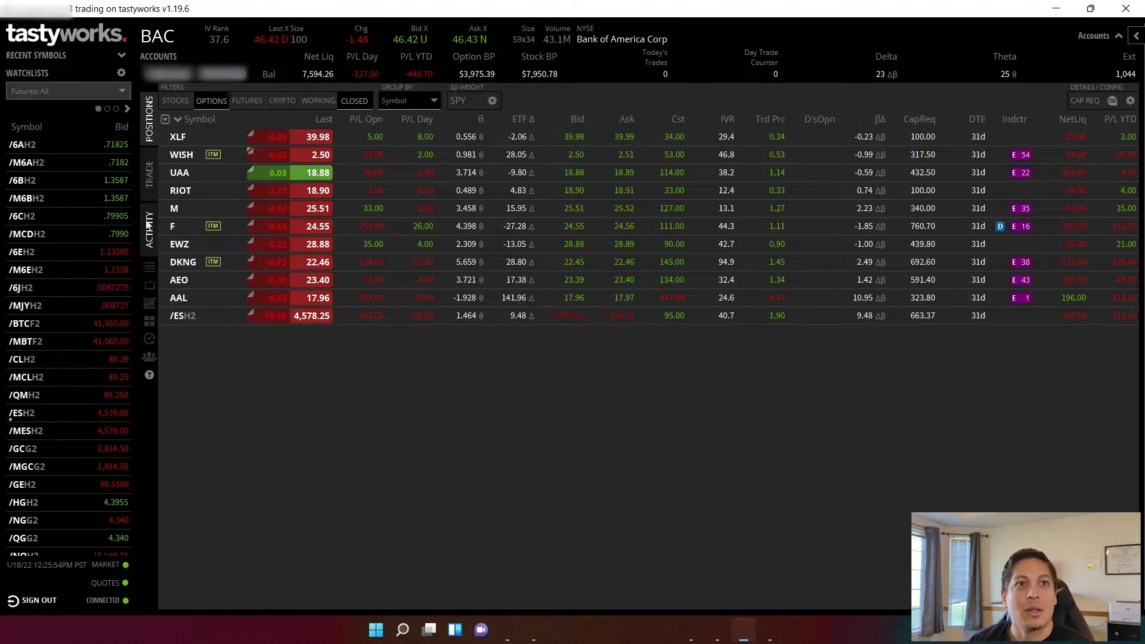
Open the BAC option chain and expand the Jan 21, 2022 expiration strikes
left_click(150, 179)
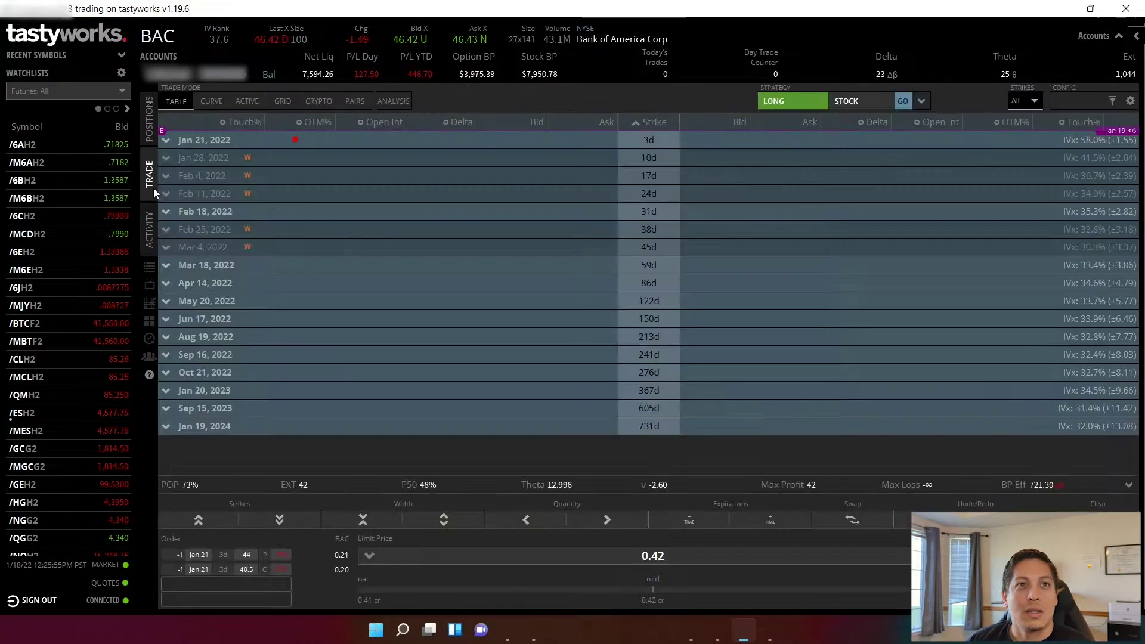
left_click(225, 140)
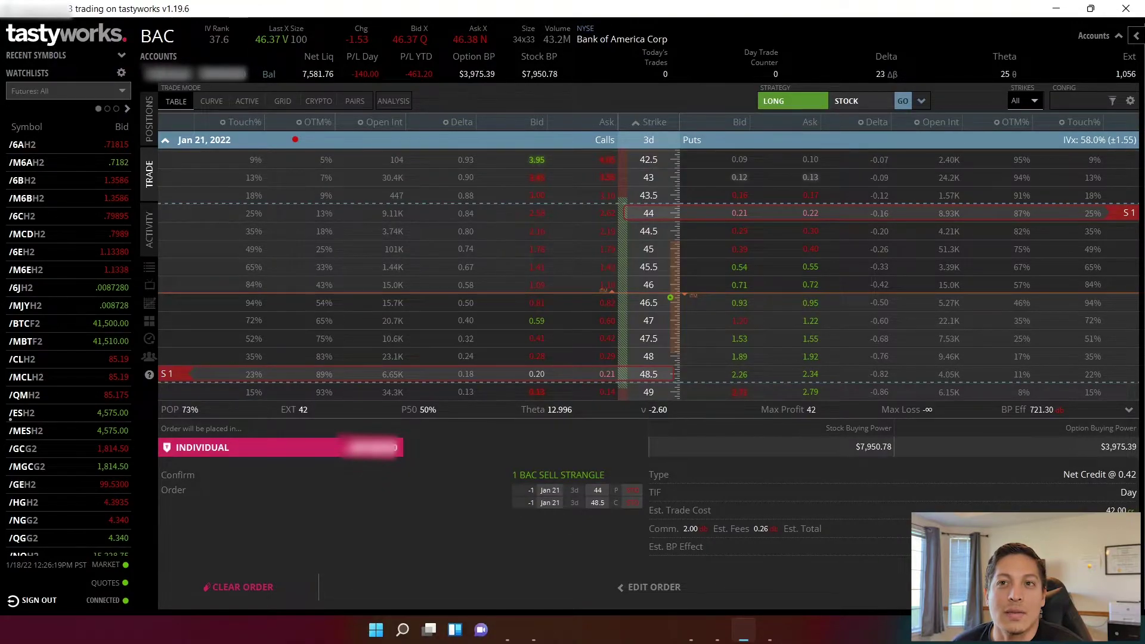
Send the BAC 44 put / 48.5 call strangle for 0.42 credit, then collapse Jan 21
left_click(1026, 587)
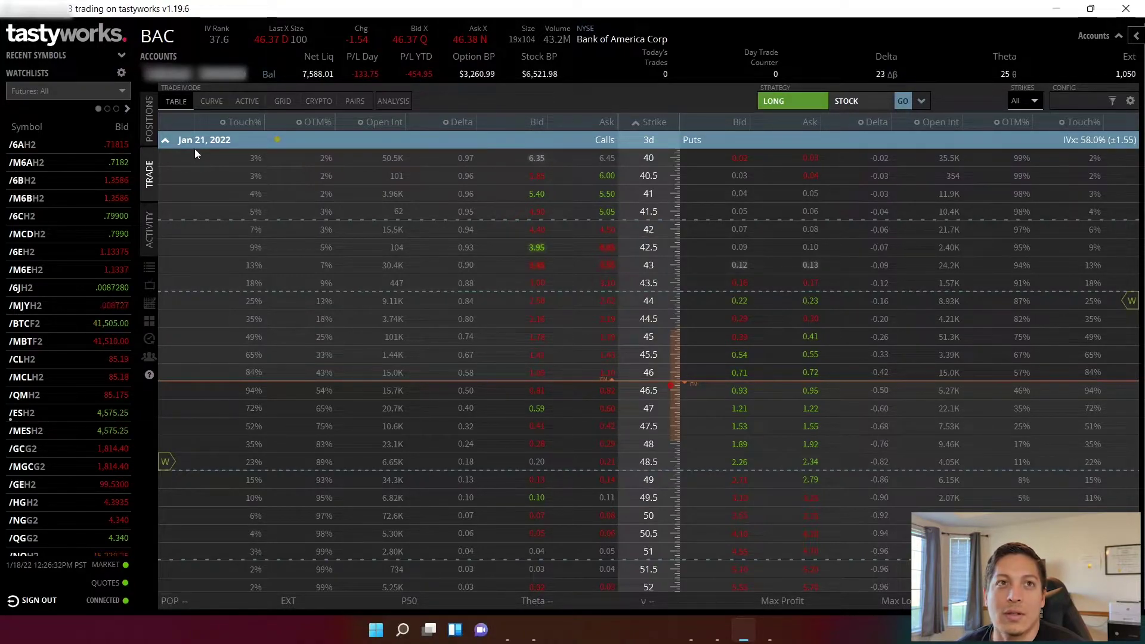
left_click(166, 140)
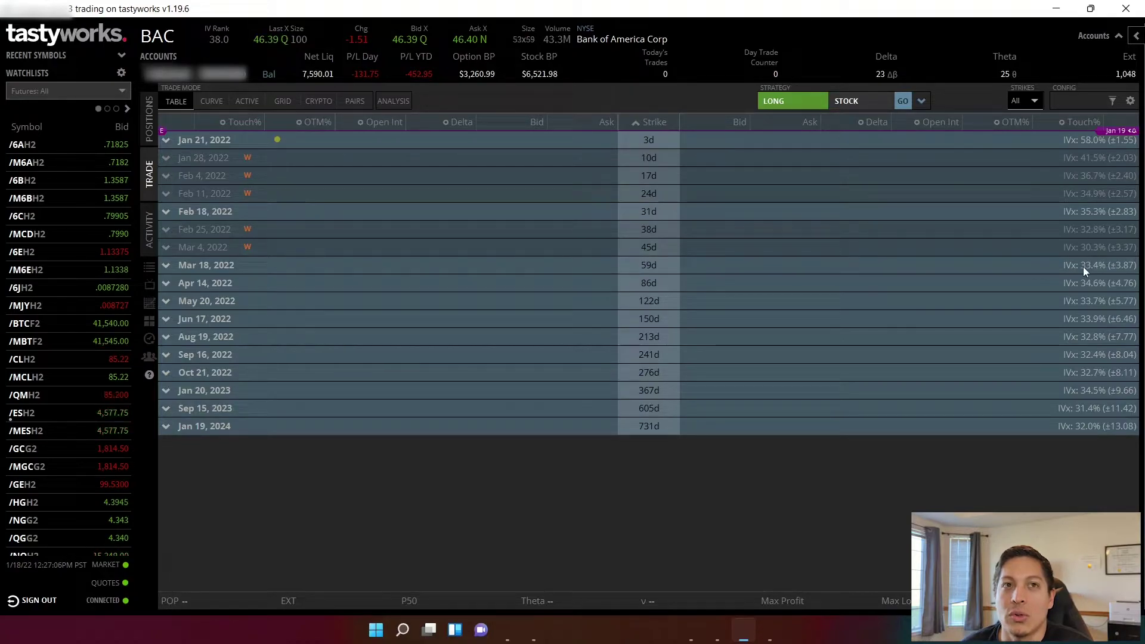
Expand the BAC Jan 21, 2022 expiration to list strikes 40 through 52
left_click(210, 142)
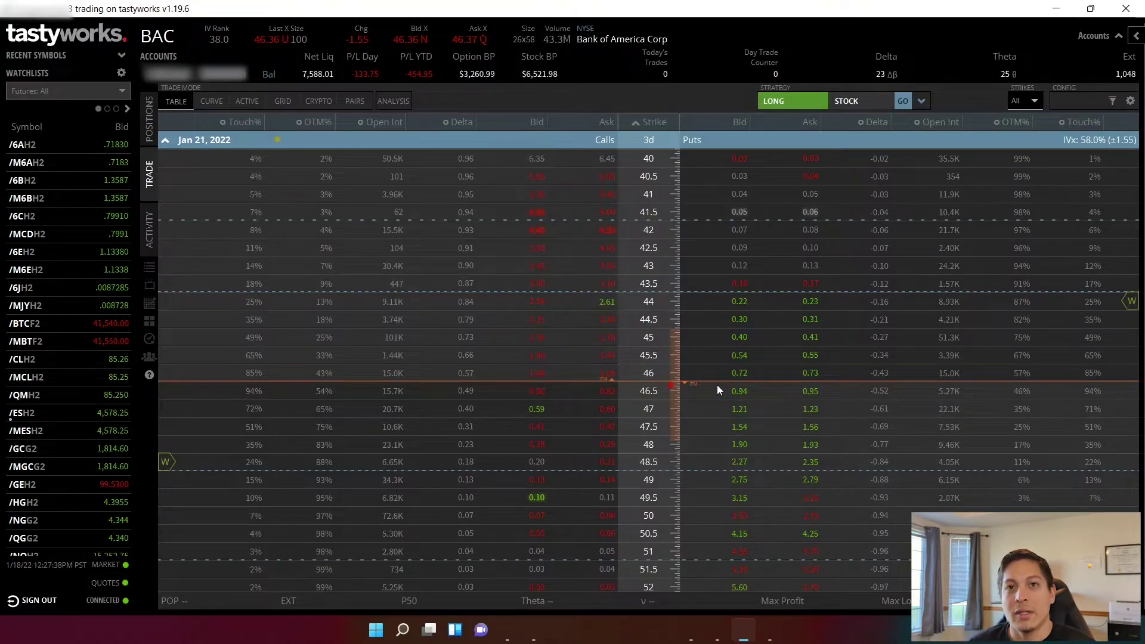
Return to the tastyworks positions list, then show the Nasdaq earnings calendar in Edge
left_click(148, 118)
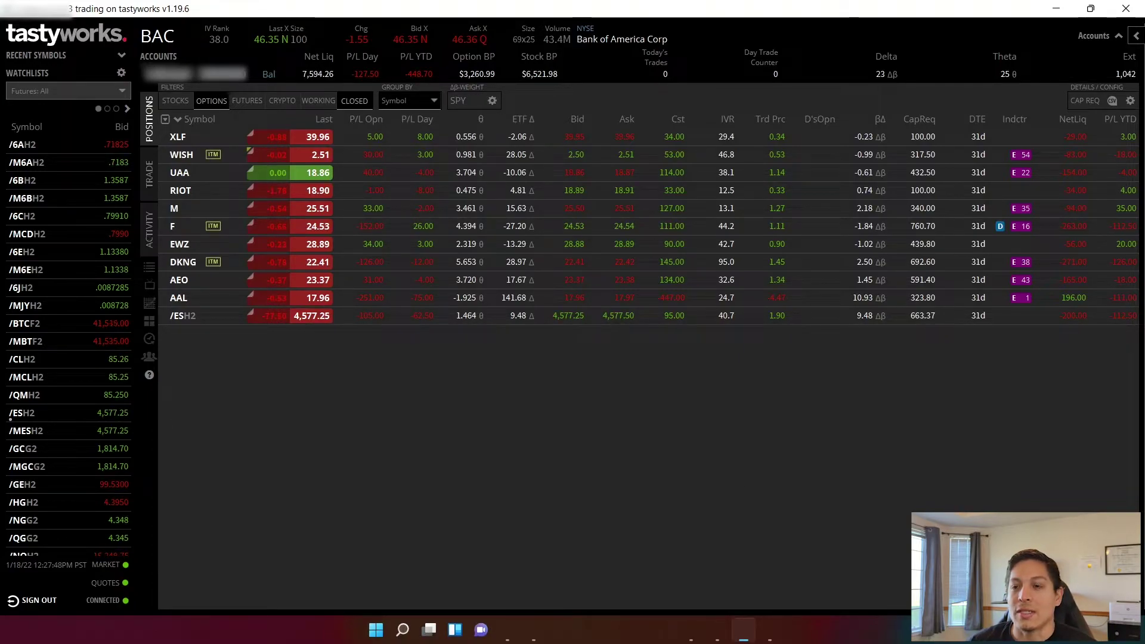
left_click(507, 629)
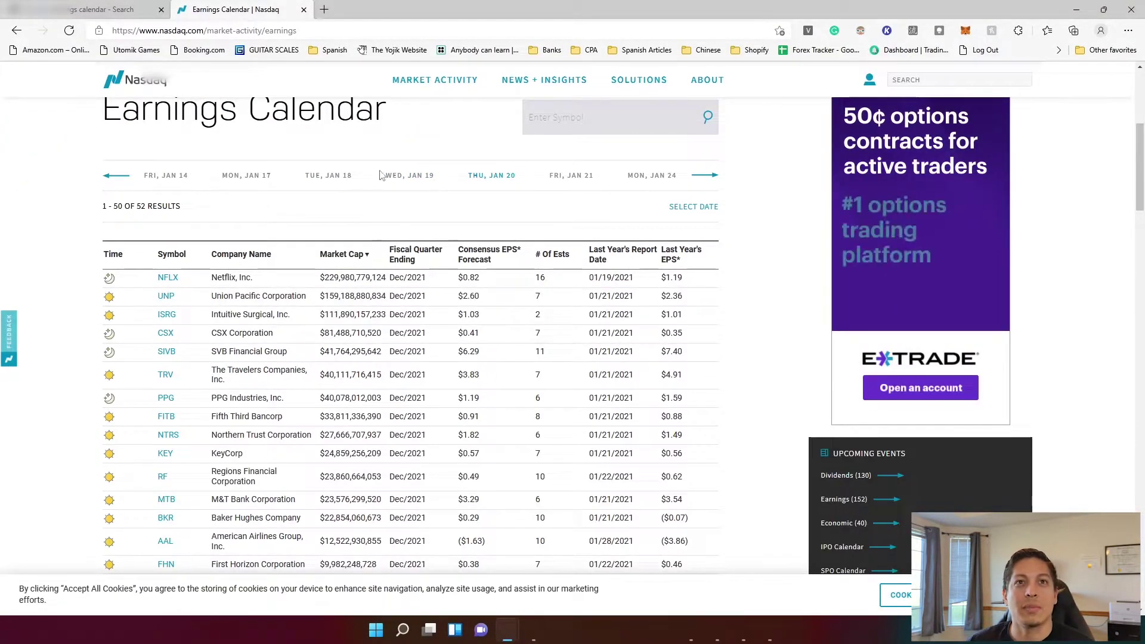
Switch the earnings calendar to Wed, Jan 19 to see its 38 reporting companies
left_click(393, 177)
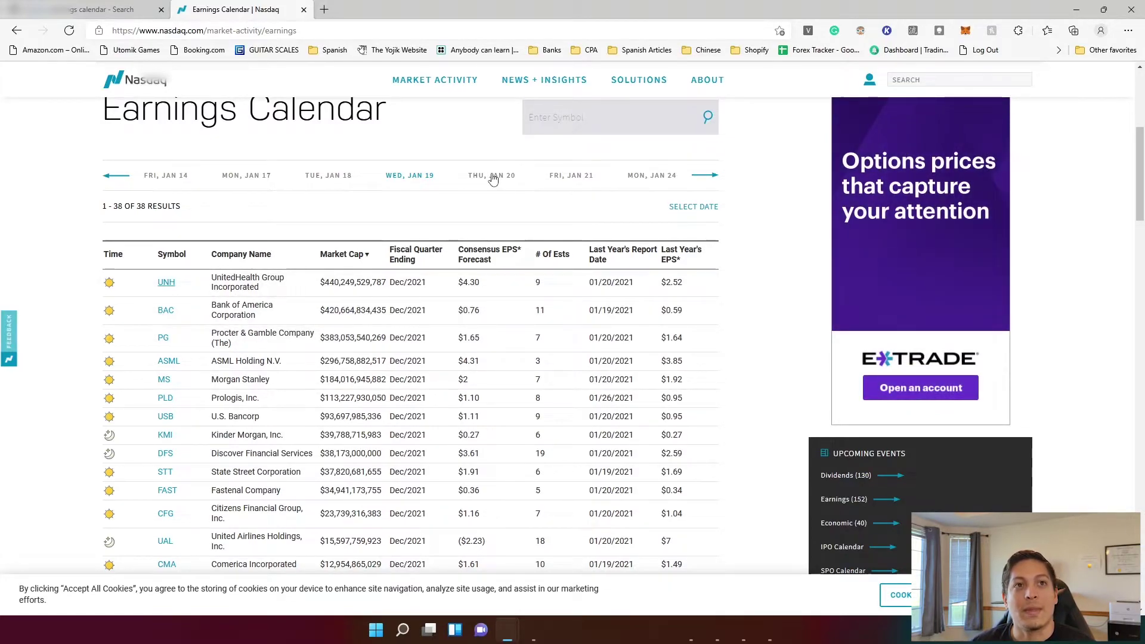
Show Thursday, Jan 20 earnings: 52 companies, led by Netflix and Union Pacific
left_click(493, 179)
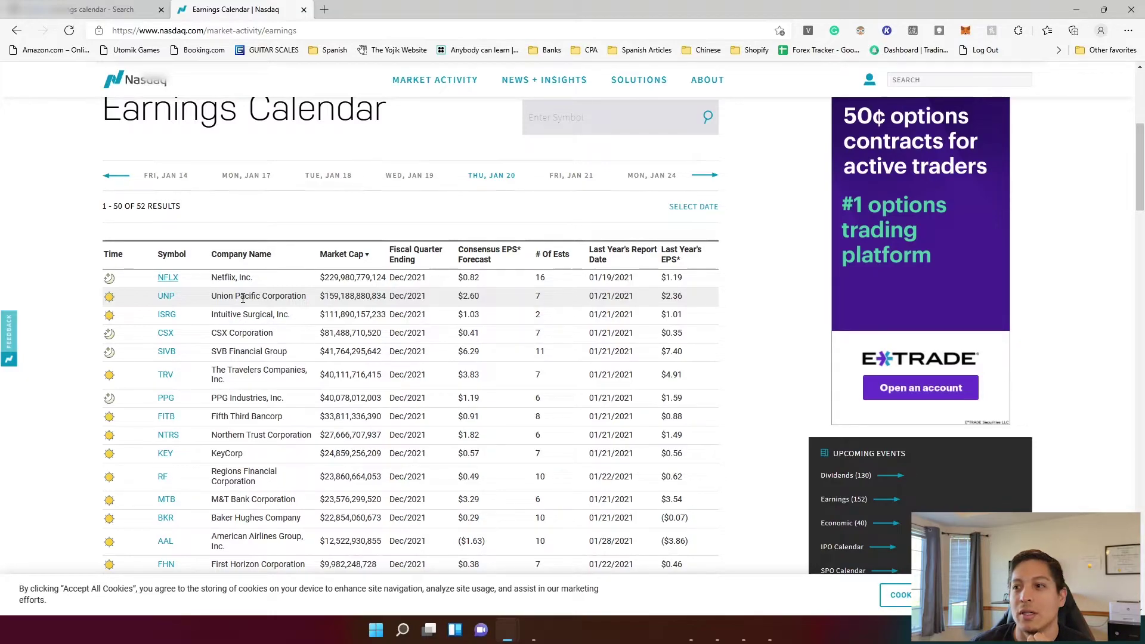
Start entering Union Pacific in tastyworks, checking the calendar for its ticker
key("alt+Tab")
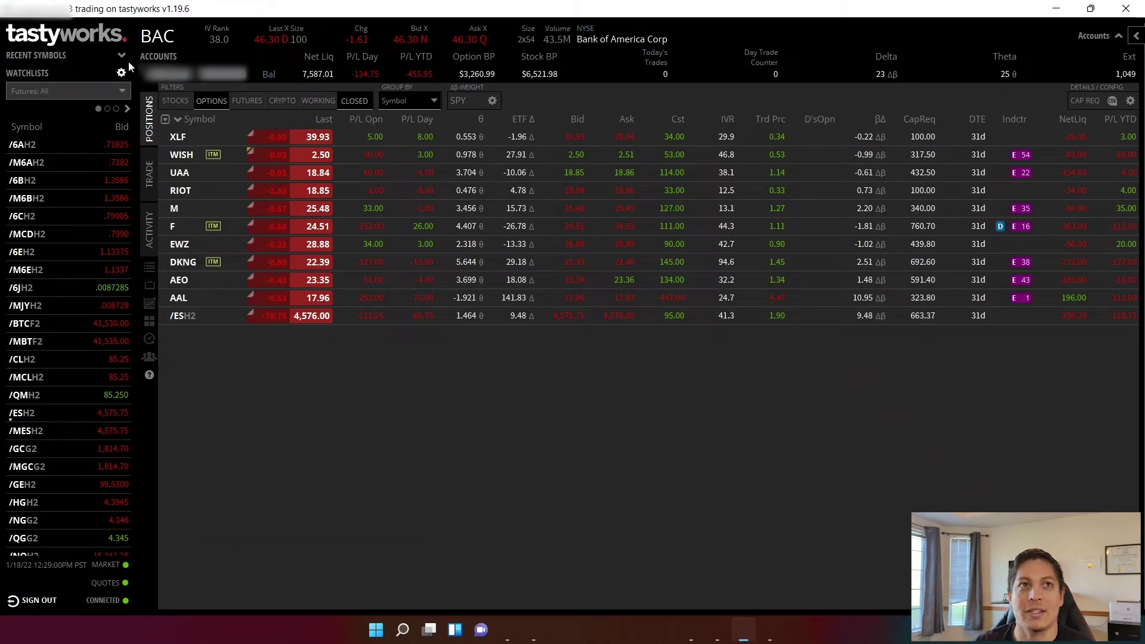
type("UNIONPACI")
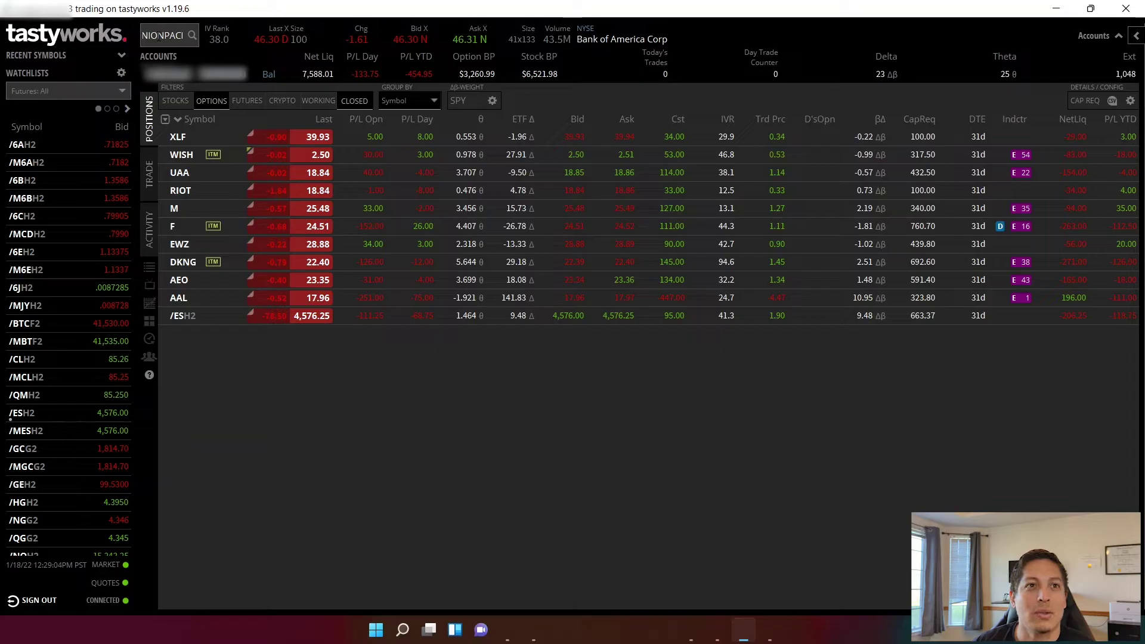
key("alt+Tab")
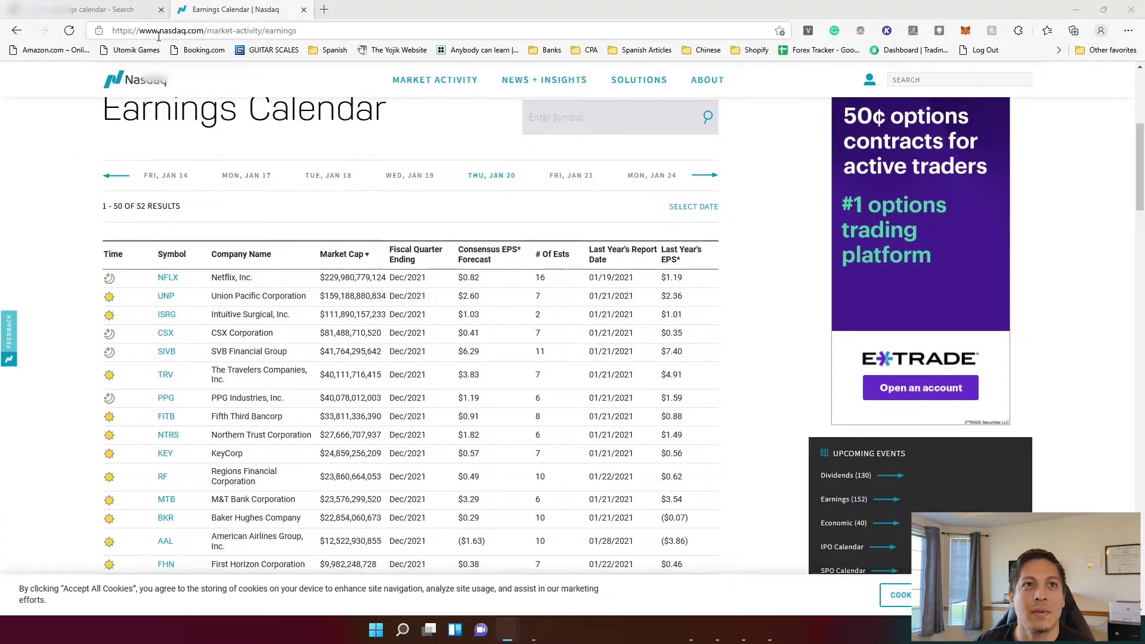
key("alt+Tab")
Load UNP, view its option chain expirations, and minimize tastyworks to reveal the calendar
type("U")
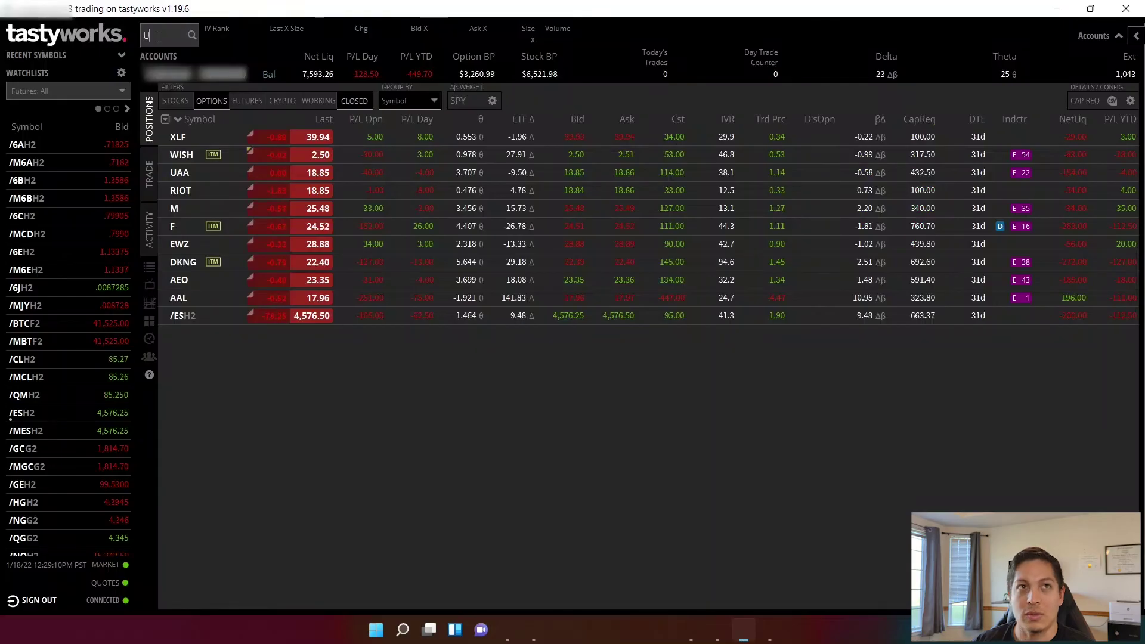
type("NP")
left_click(176, 62)
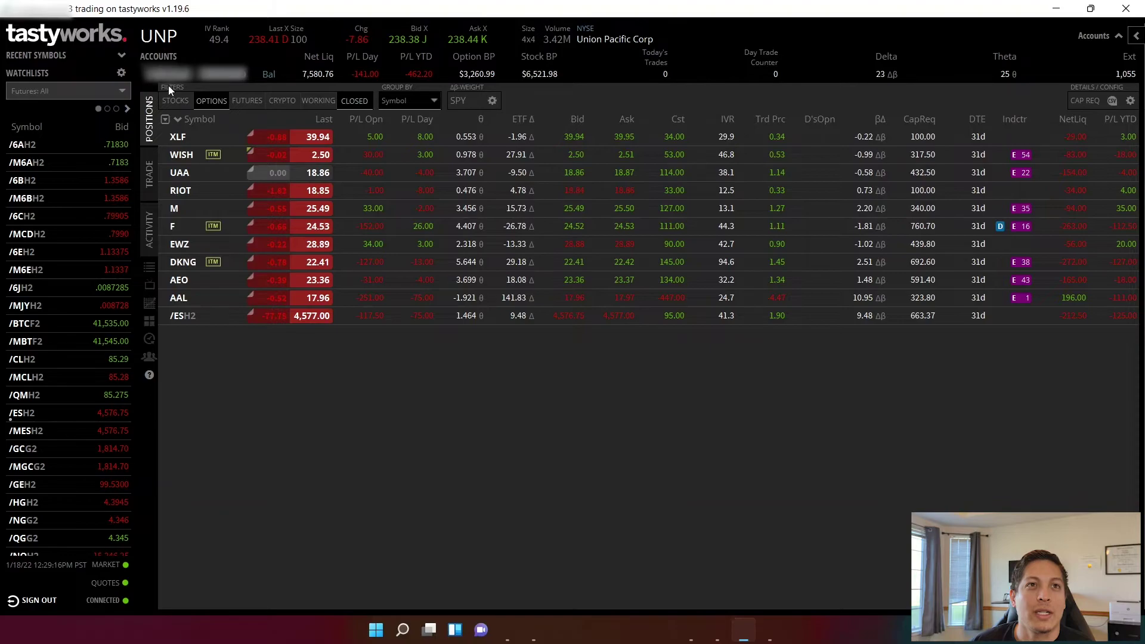
left_click(149, 174)
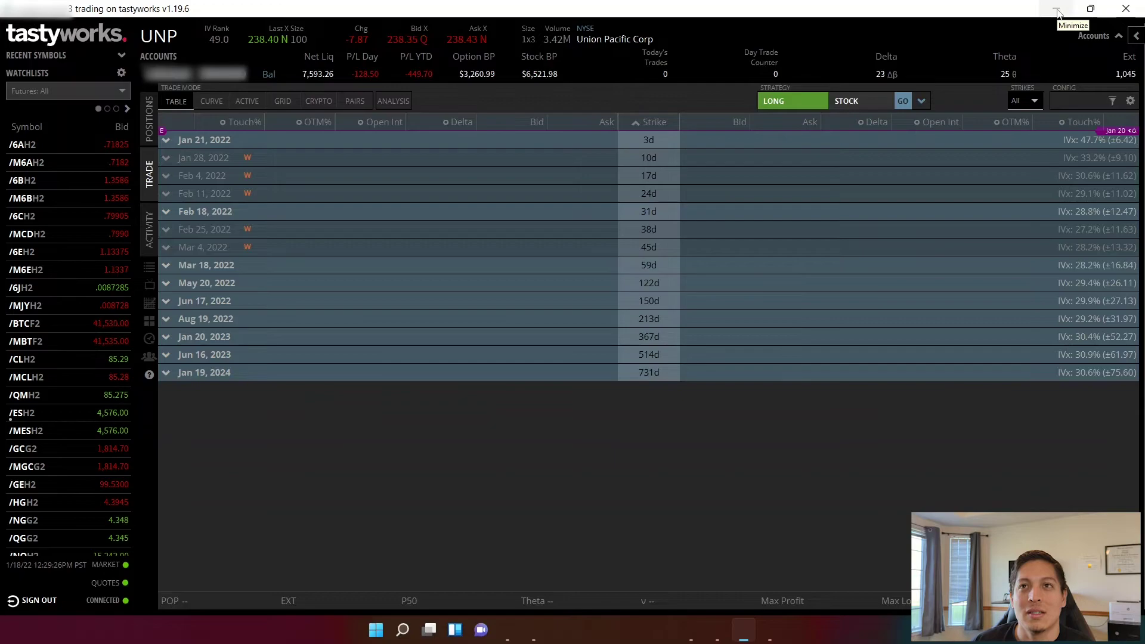
left_click(1057, 10)
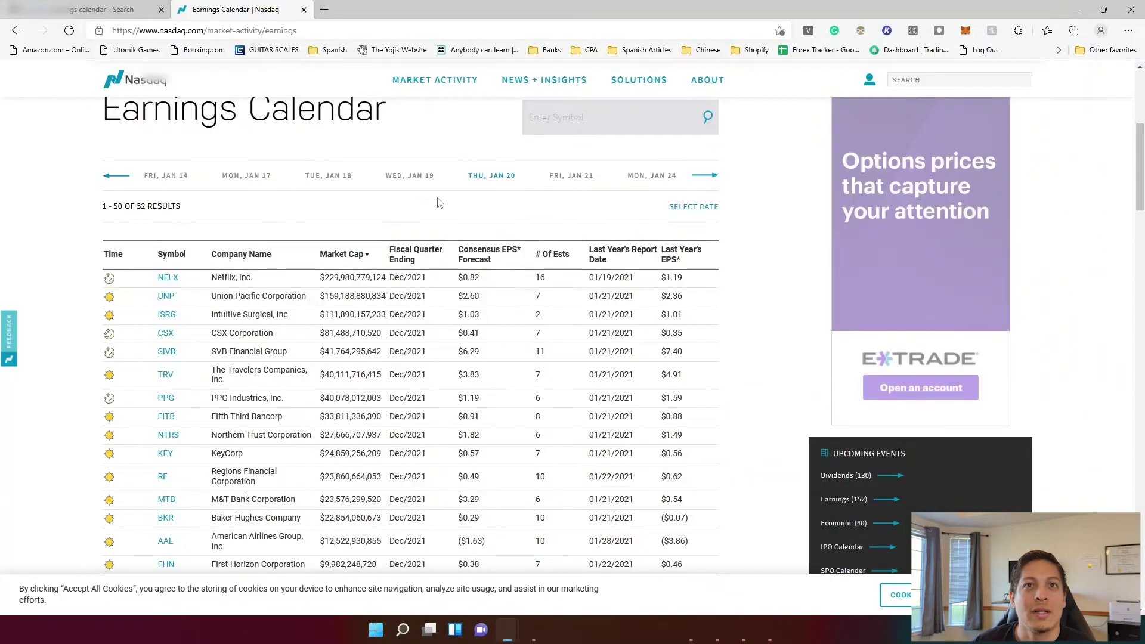
Show Friday, Jan 21 earnings: 7 companies, led by HDFC Bank and Schlumberger
left_click(568, 177)
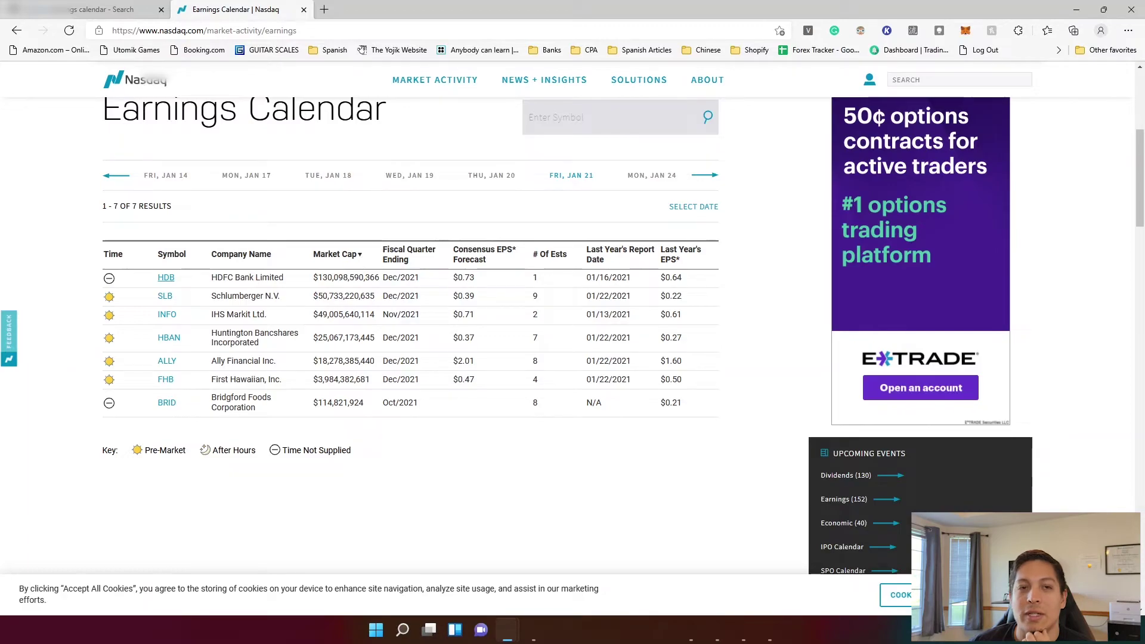
Bring tastyworks back showing the UNP option chain, Jan 21, 2022 through Jan 19, 2024
key("alt+Tab")
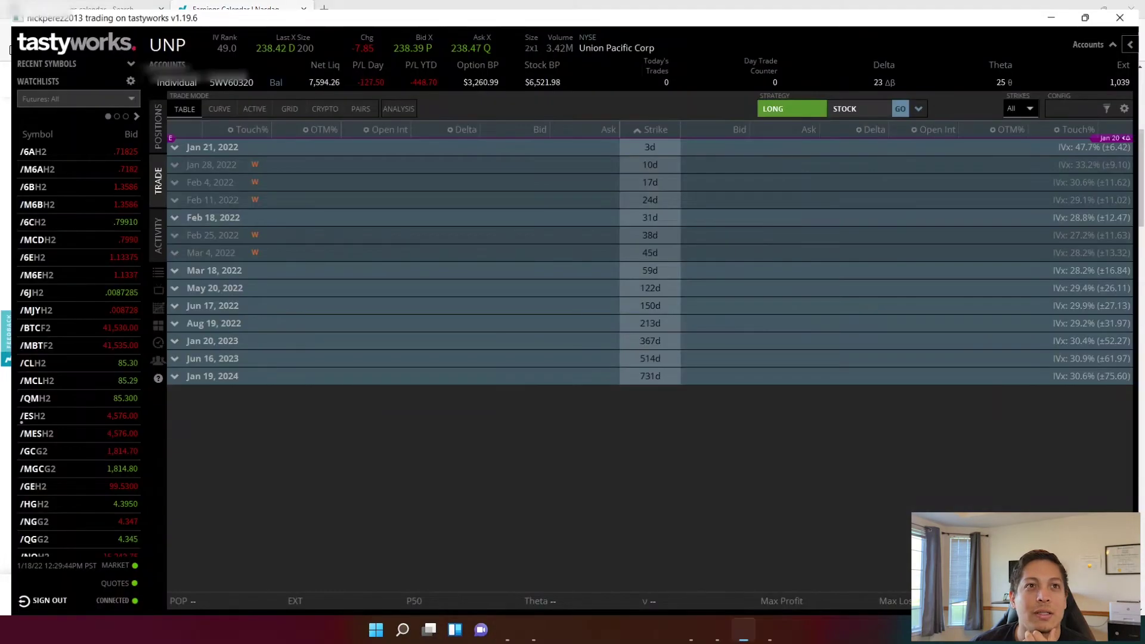